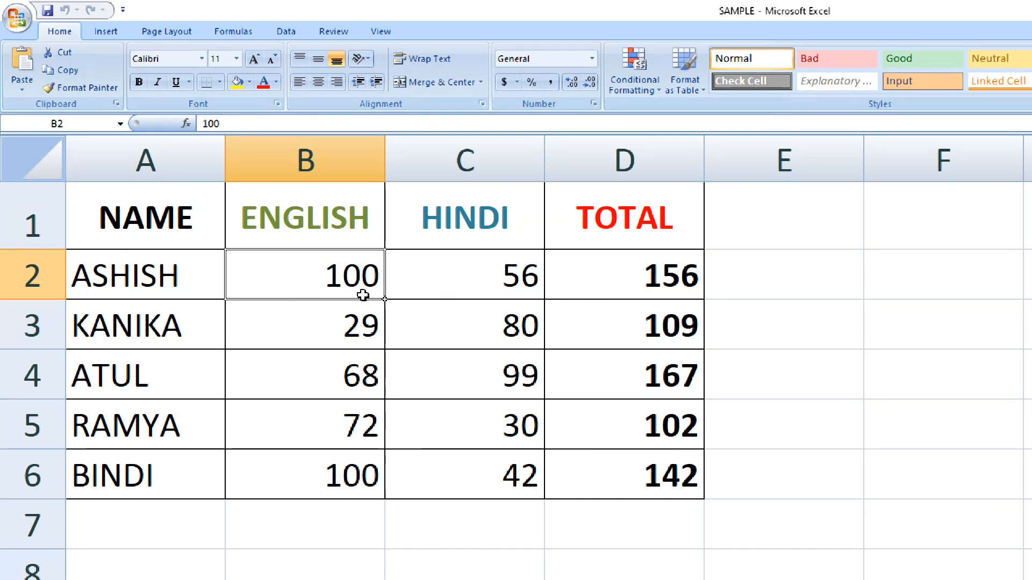
Turn on filtering for the header row of the marks table
left_click(331, 219)
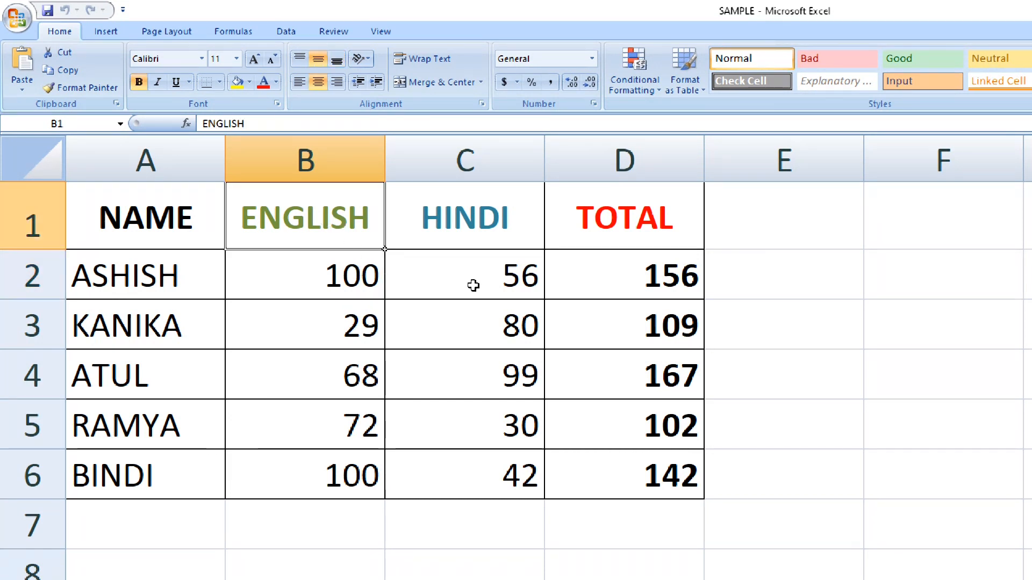
left_click(801, 269)
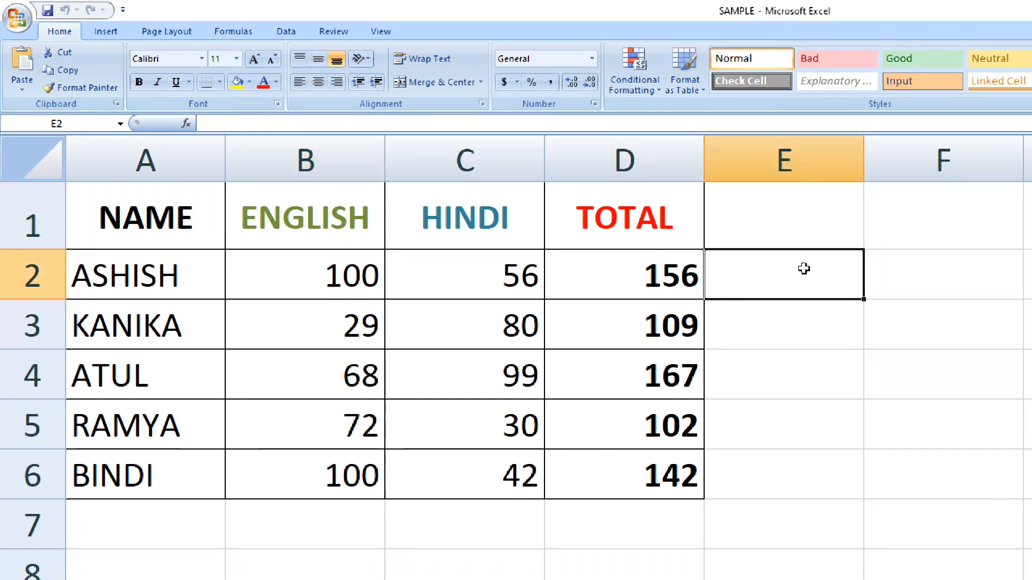
left_click(271, 218)
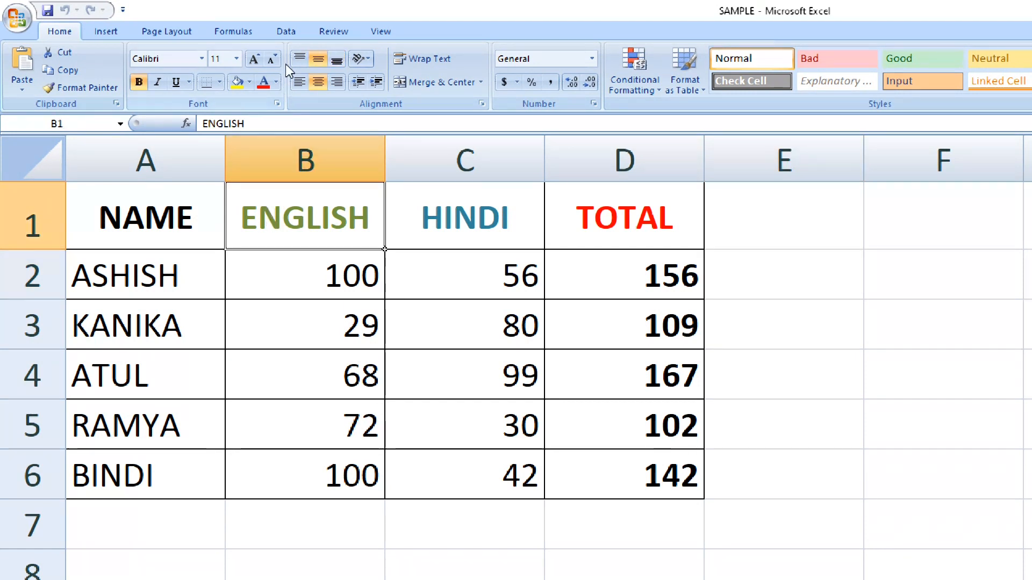
left_click(285, 25)
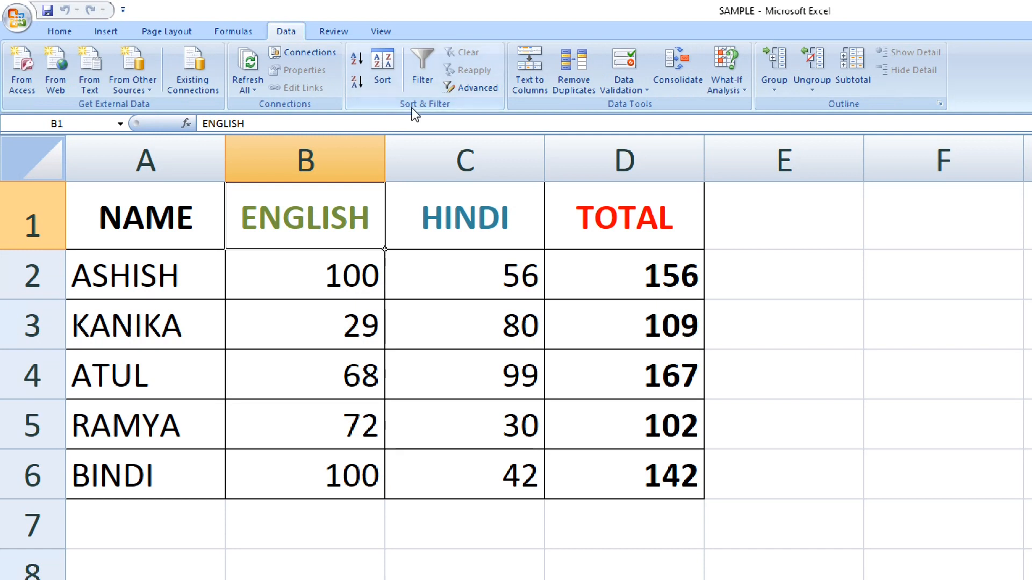
left_click(428, 84)
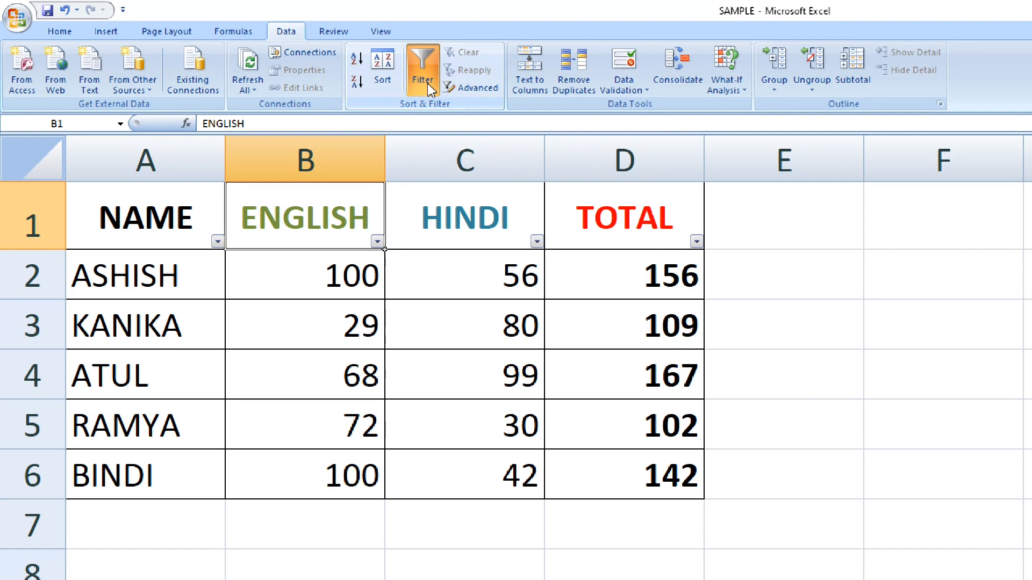
left_click(155, 241)
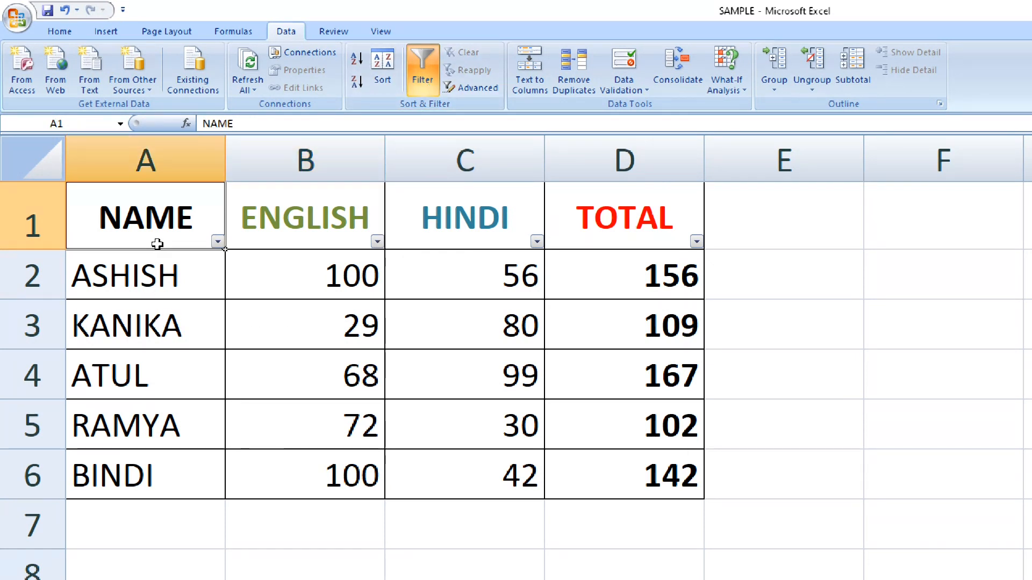
left_click(313, 228)
left_click(450, 233)
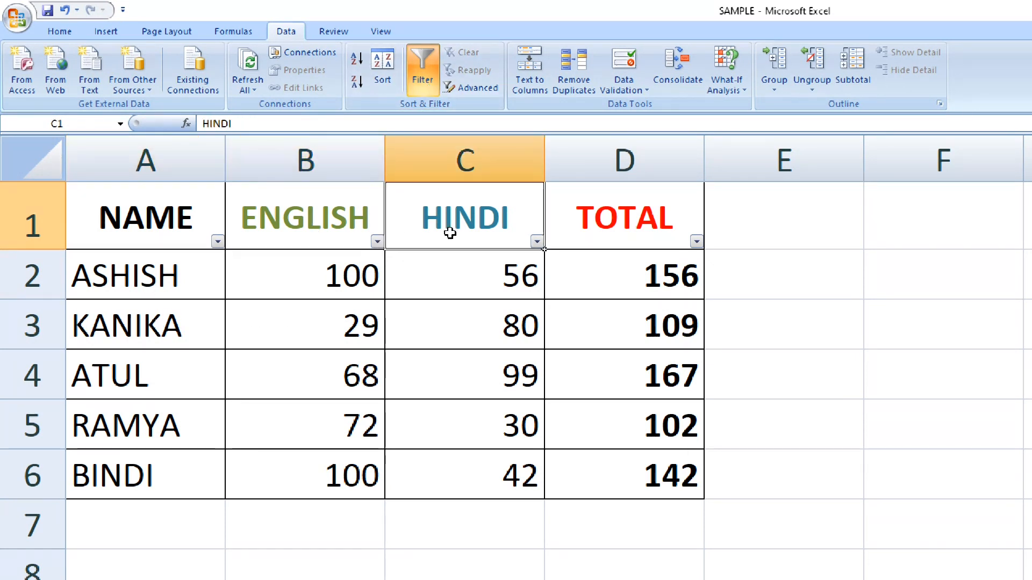
left_click(584, 223)
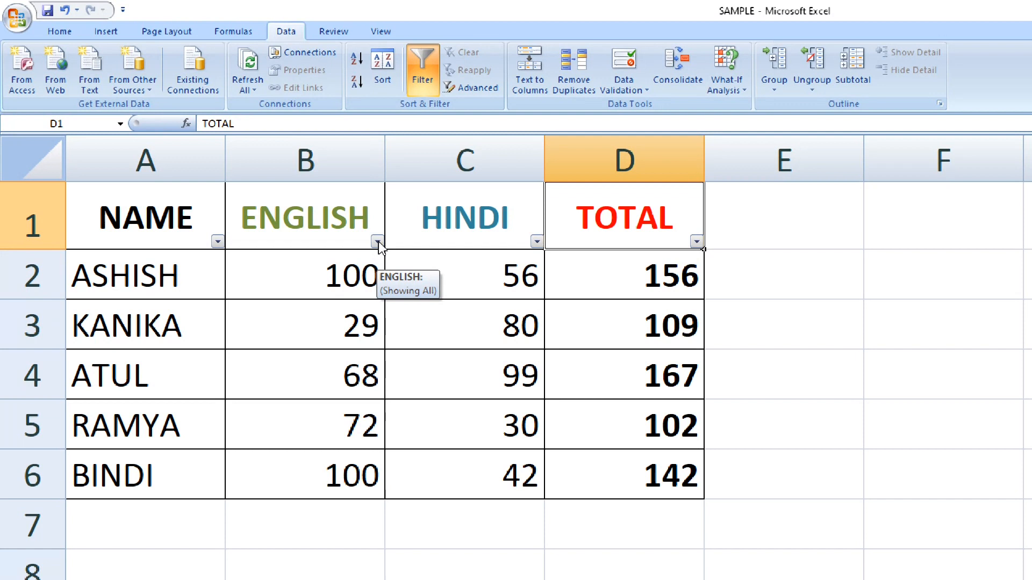
Filter the ENGLISH column to display only the records with a mark of 100
left_click(378, 241)
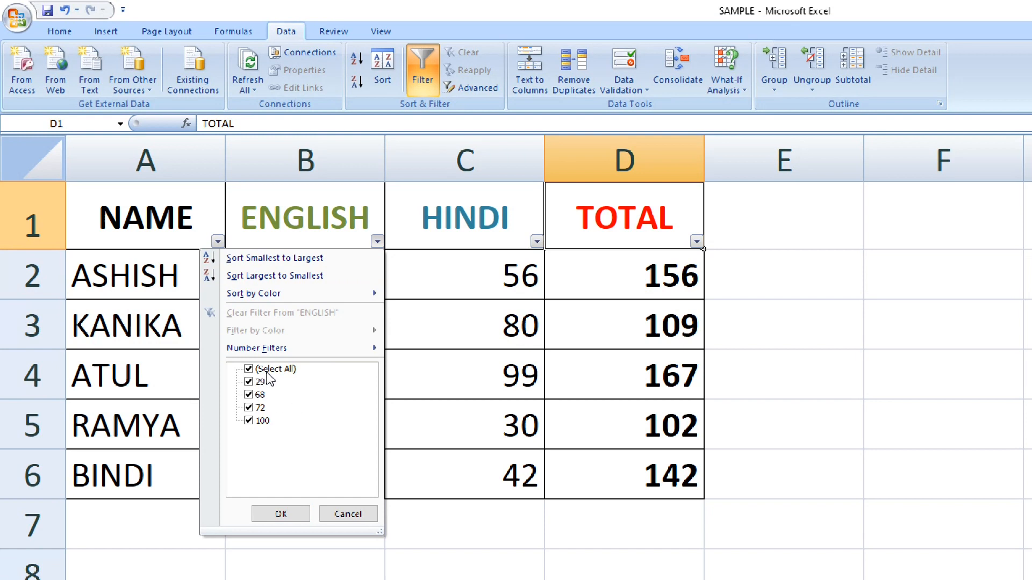
left_click(261, 371)
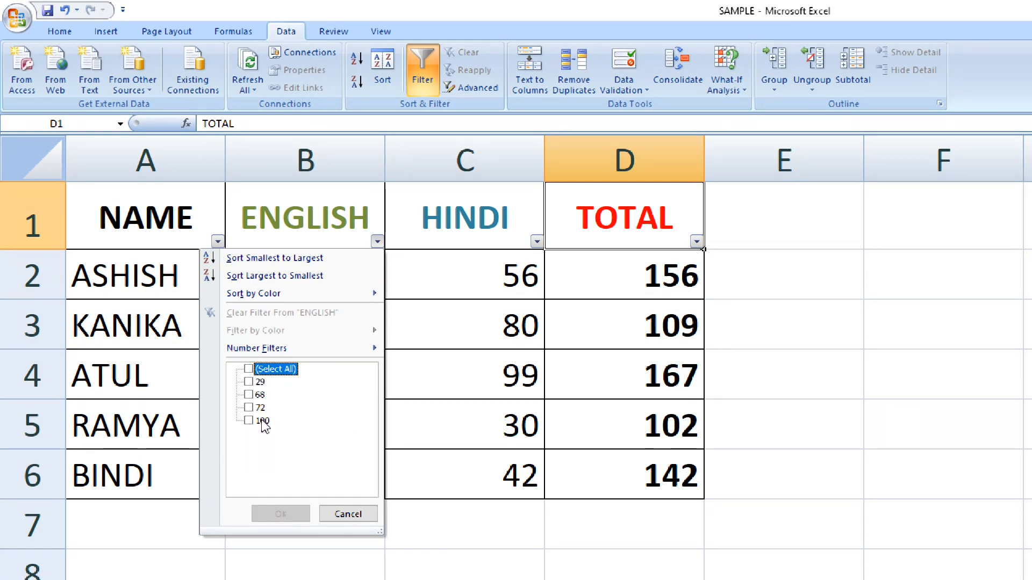
left_click(258, 423)
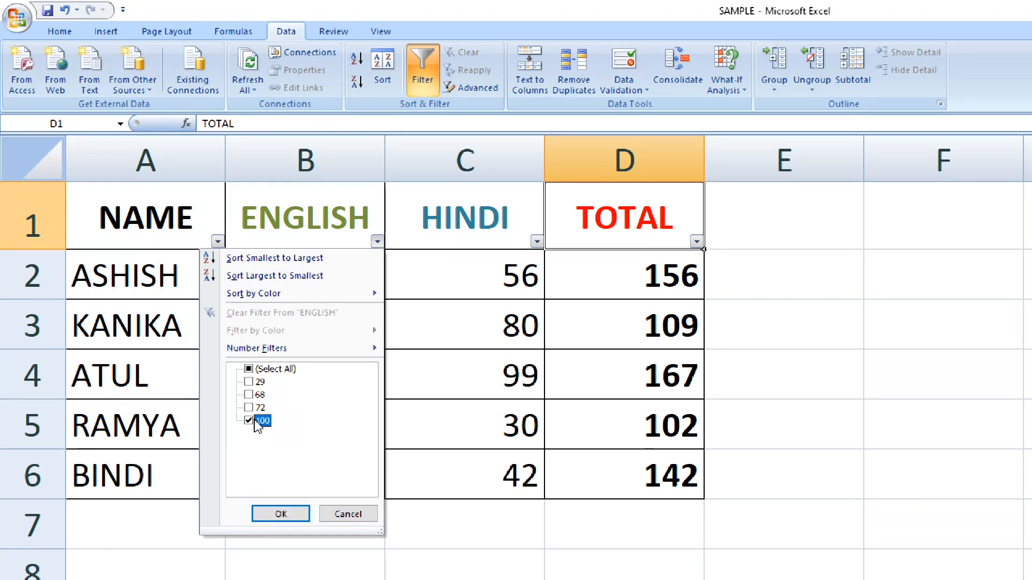
left_click(288, 516)
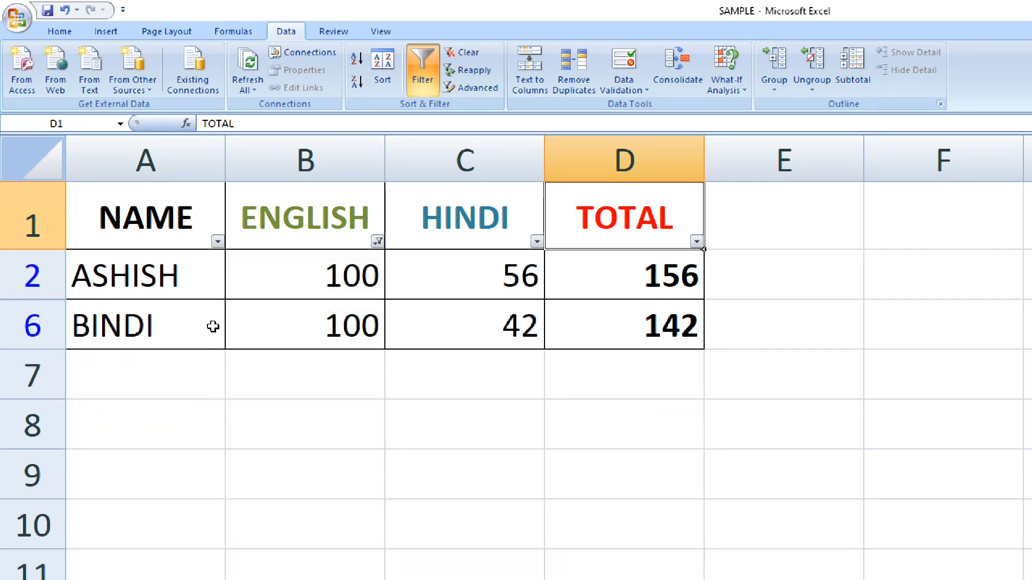
left_click(37, 277)
left_click_drag(38, 277, 36, 321)
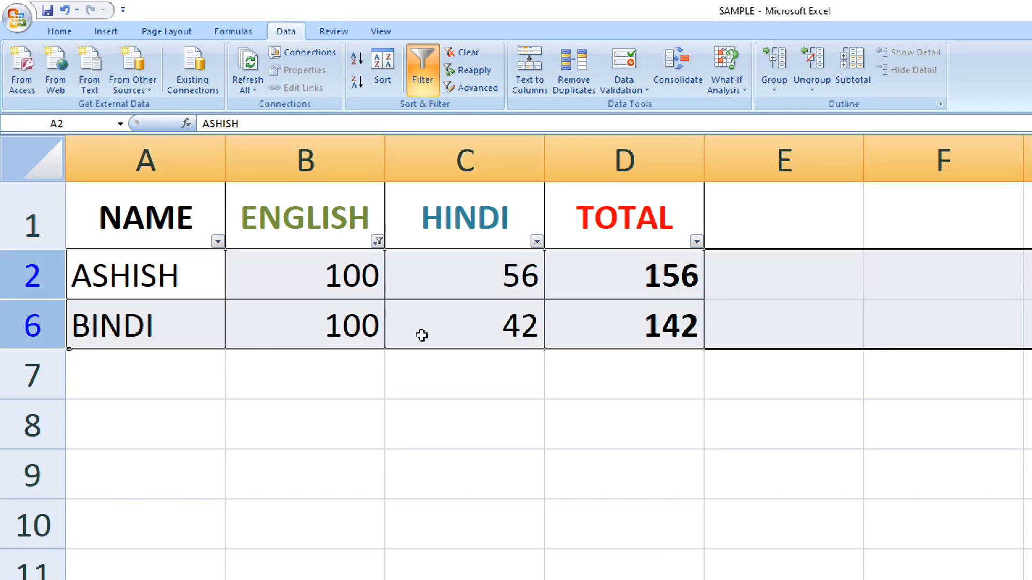
left_click_drag(333, 274, 341, 324)
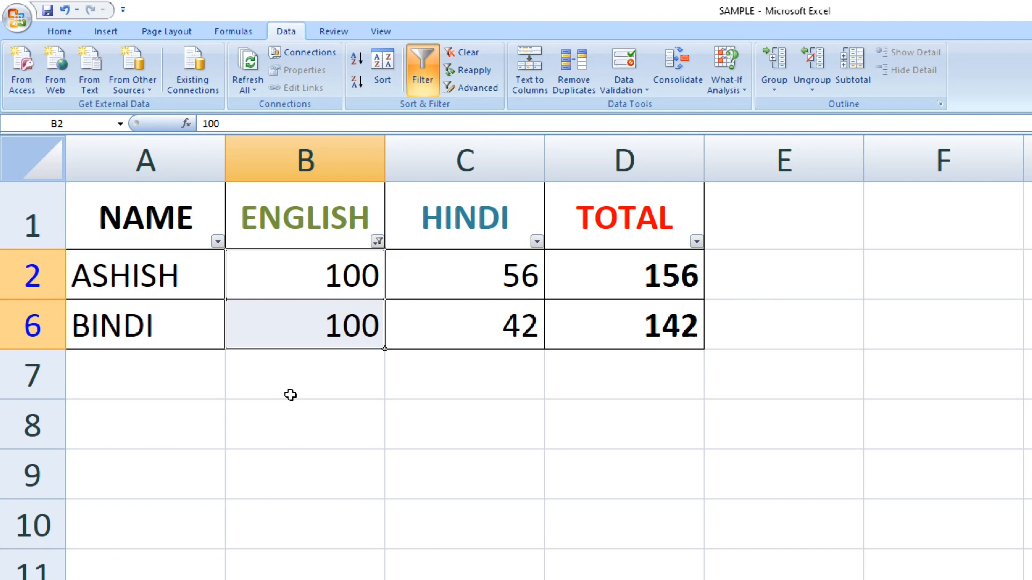
left_click(24, 272)
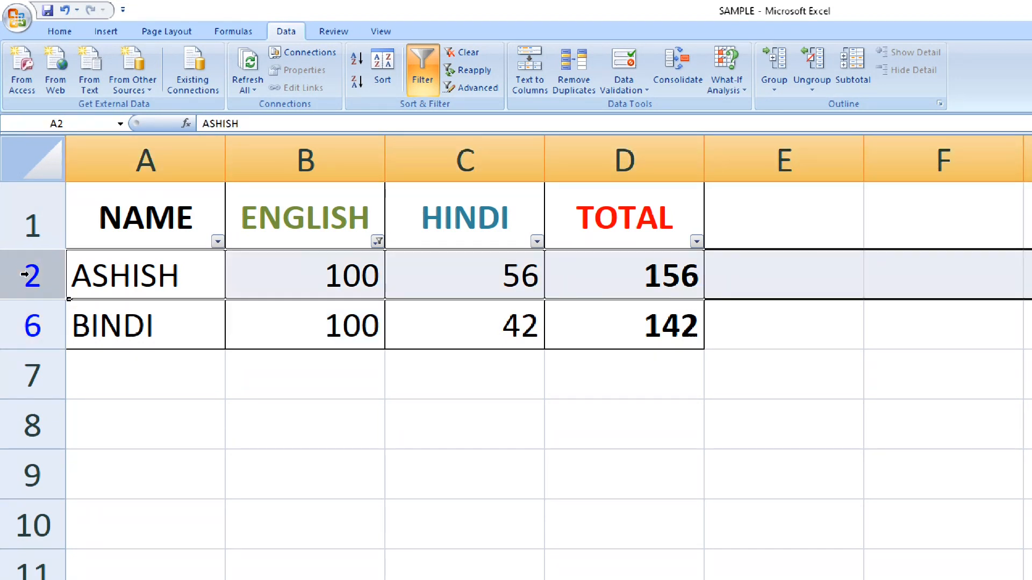
left_click(35, 318)
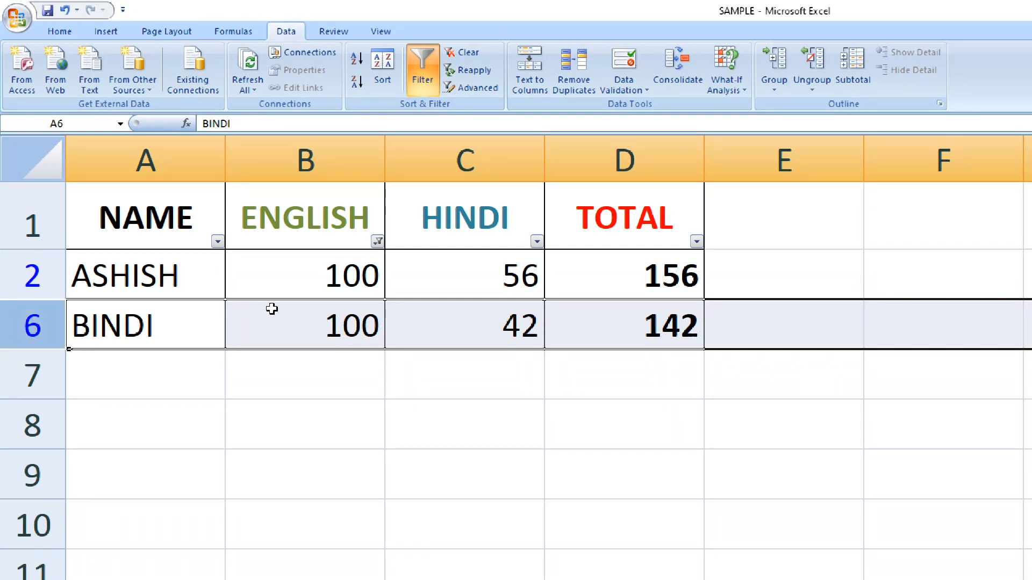
Turn off filtering on the marks table so that all records are listed
left_click(423, 78)
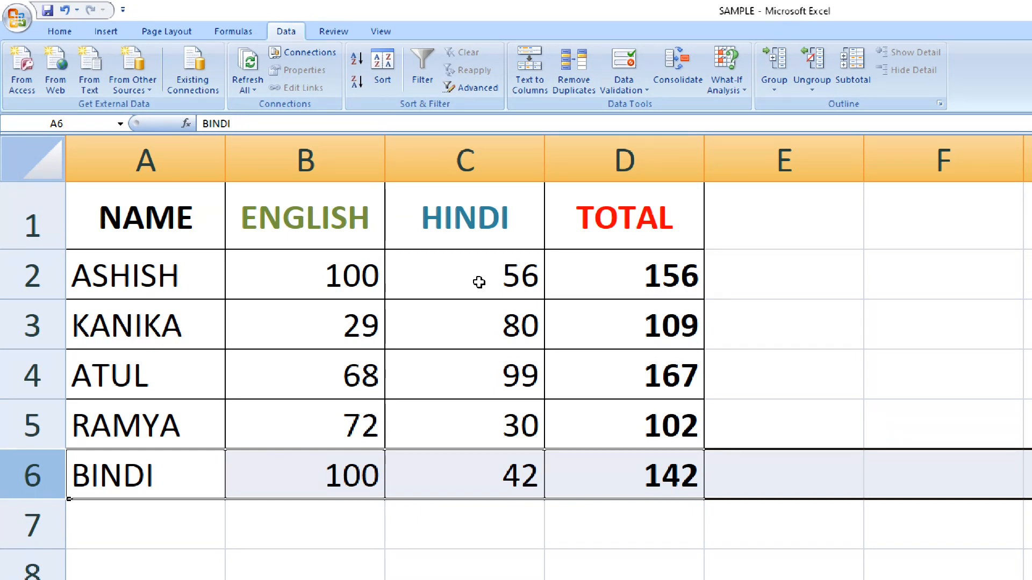
left_click(347, 282)
left_click(340, 476)
left_click_drag(350, 323, 367, 472)
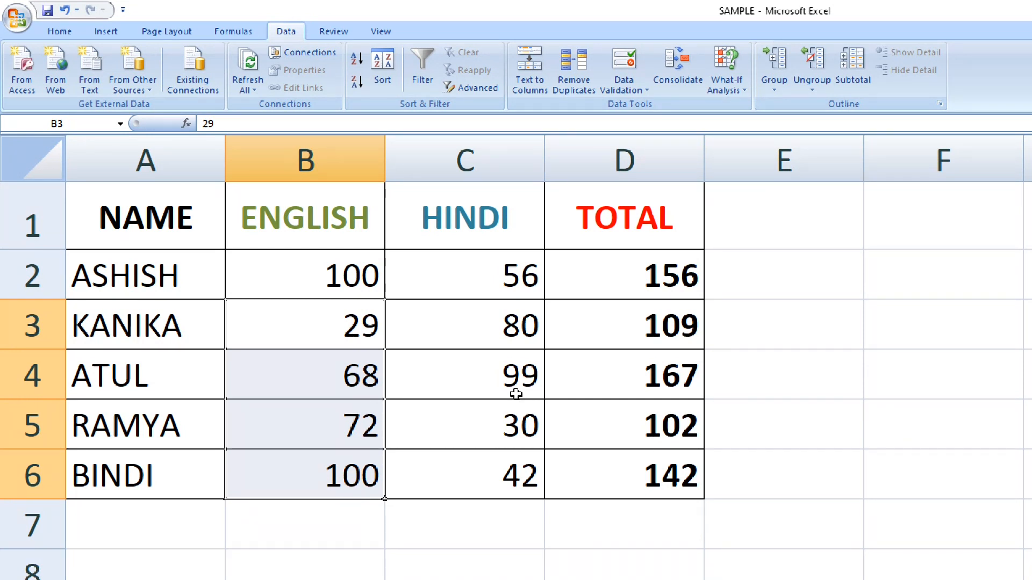
Enable the header filters on the marks table again, starting from a cell inside the range
left_click(479, 275)
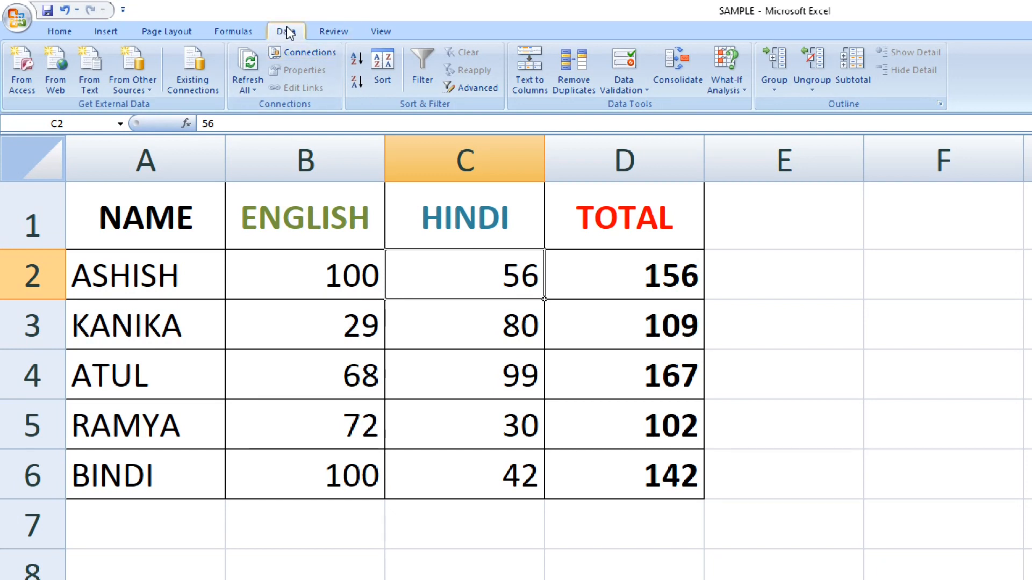
left_click(429, 77)
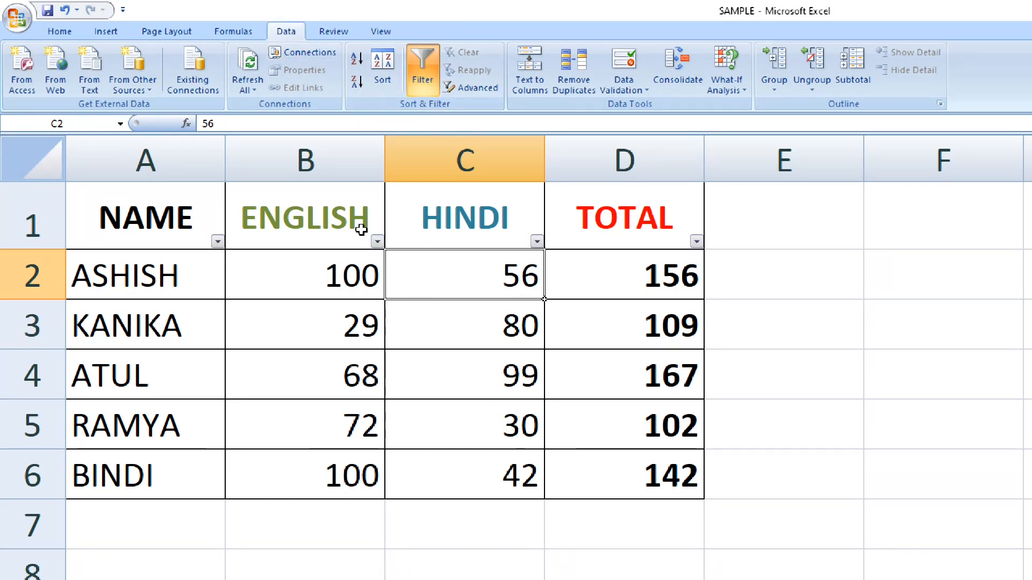
left_click(349, 162)
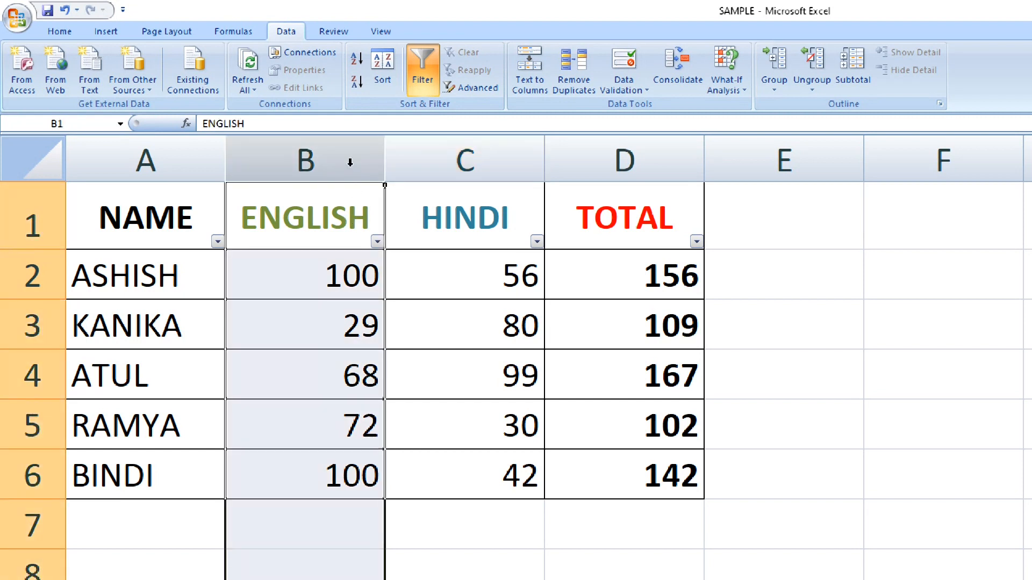
left_click(378, 241)
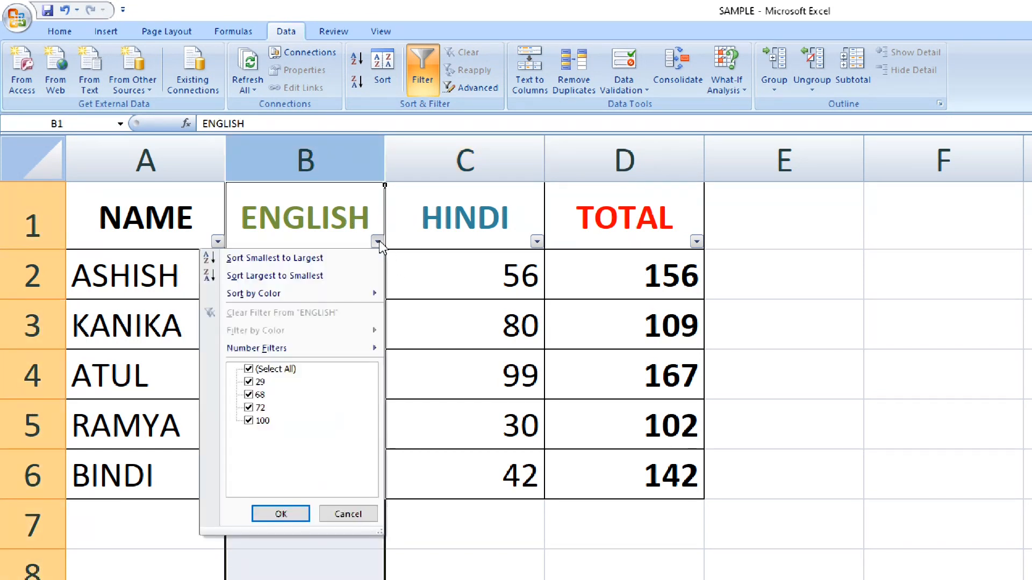
left_click(377, 242)
left_click(396, 263)
Start a custom Equals number filter on the ENGLISH column with the value 100
left_click(377, 241)
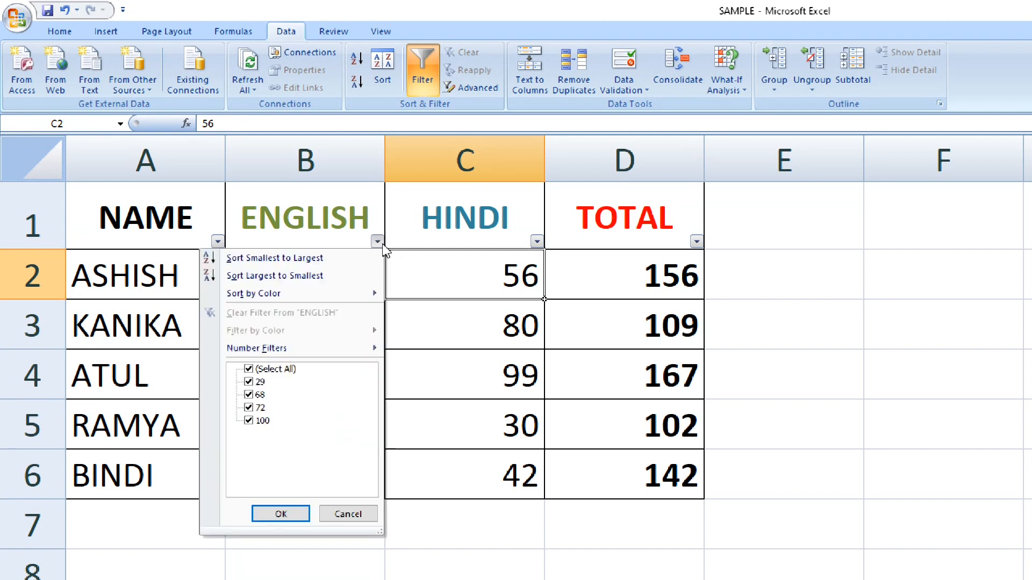
left_click(272, 368)
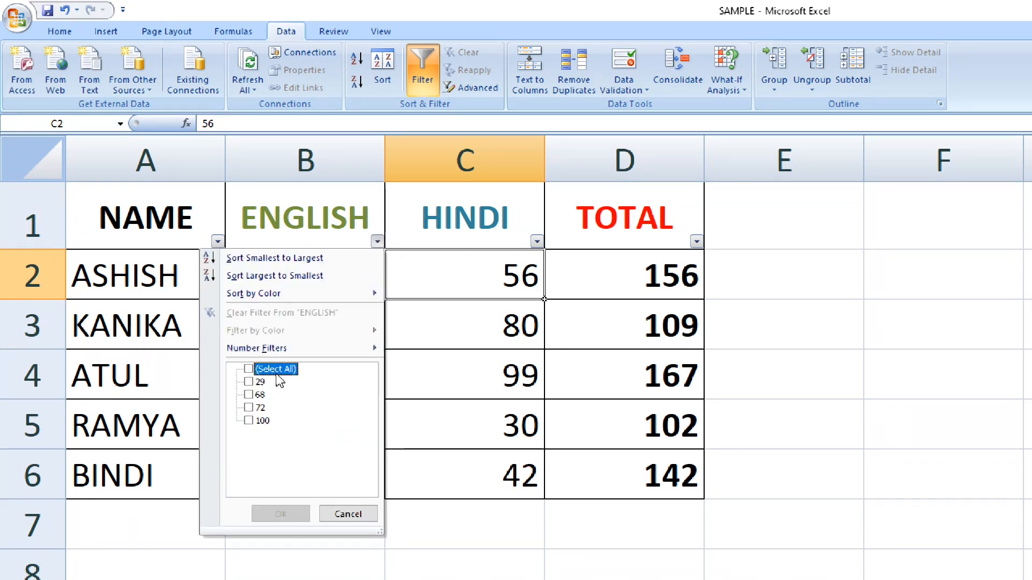
left_click(249, 370)
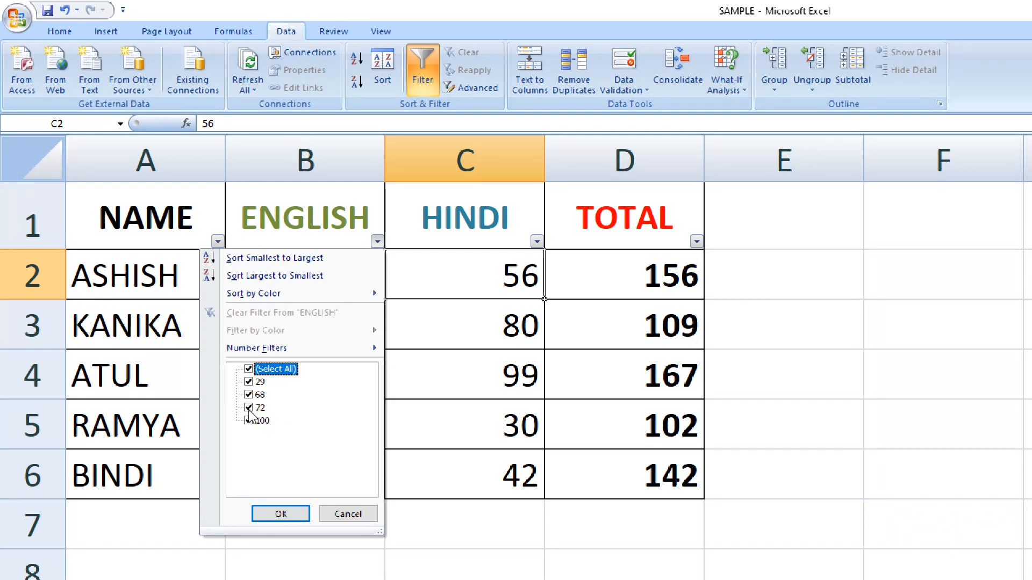
left_click(248, 369)
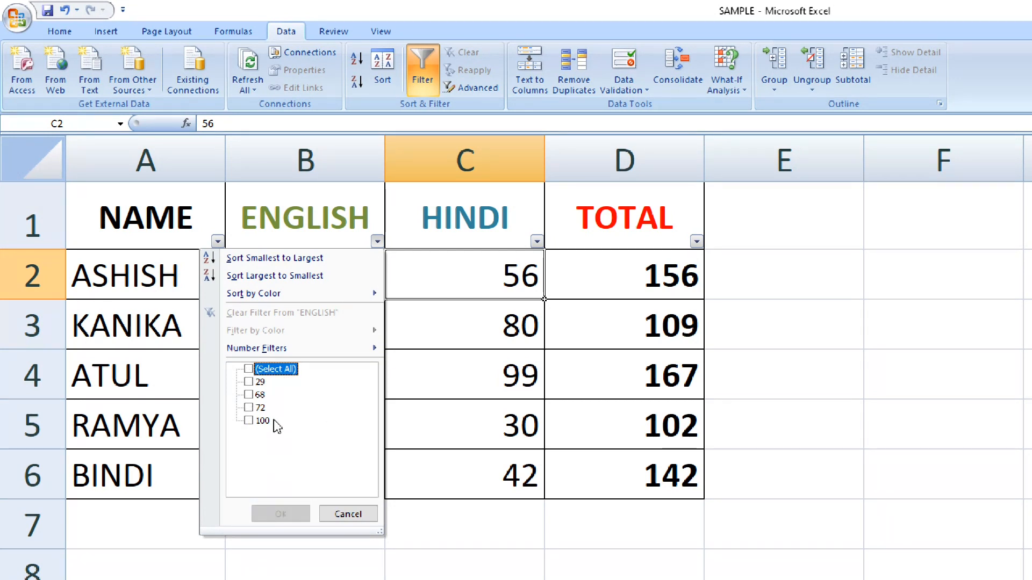
left_click(247, 350)
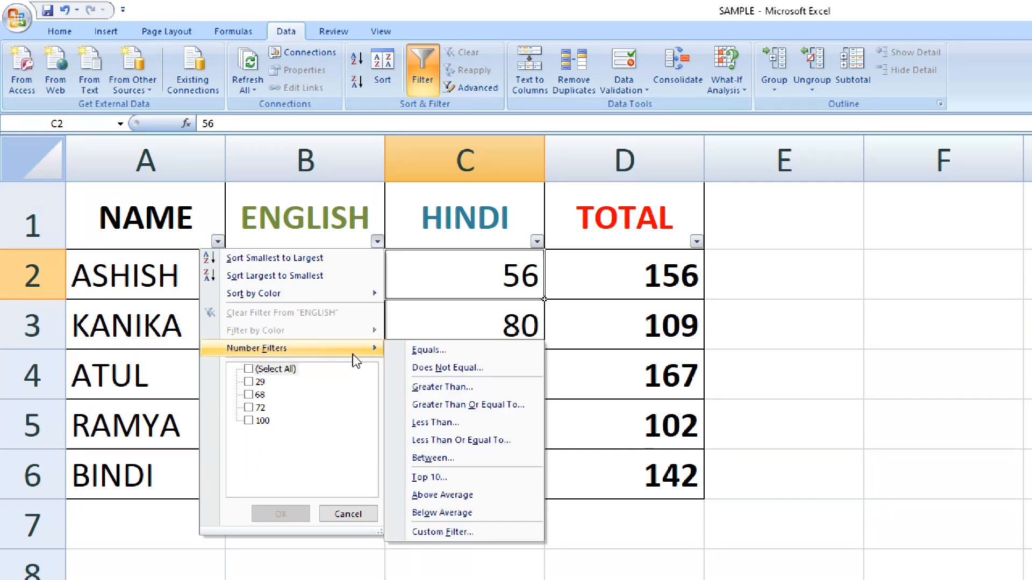
left_click(418, 356)
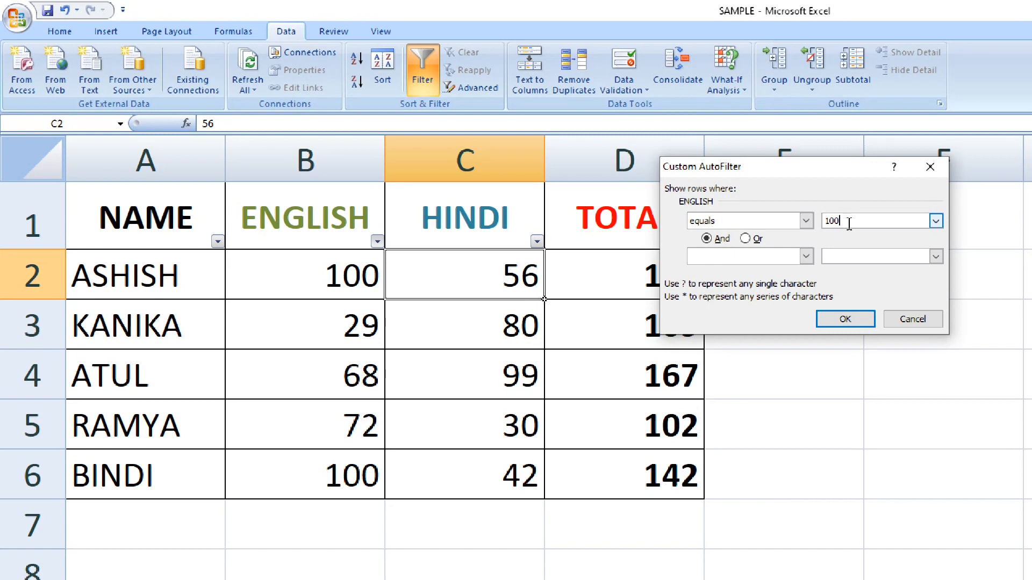
Add an Or condition "is less than" 33 to the ENGLISH custom filter and apply it
left_click(745, 239)
left_click(804, 258)
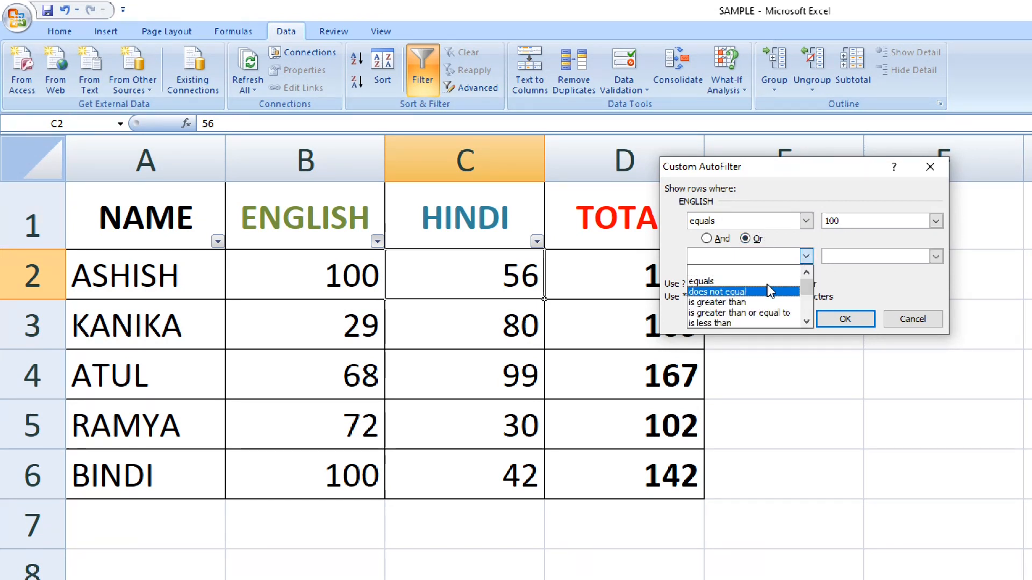
left_click(741, 323)
left_click(845, 256)
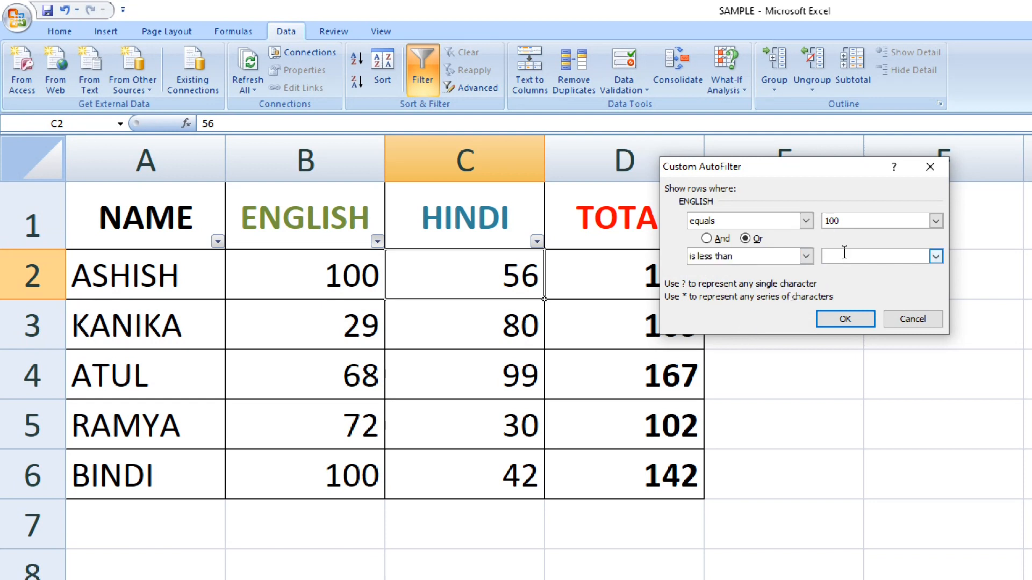
type("33")
left_click(845, 319)
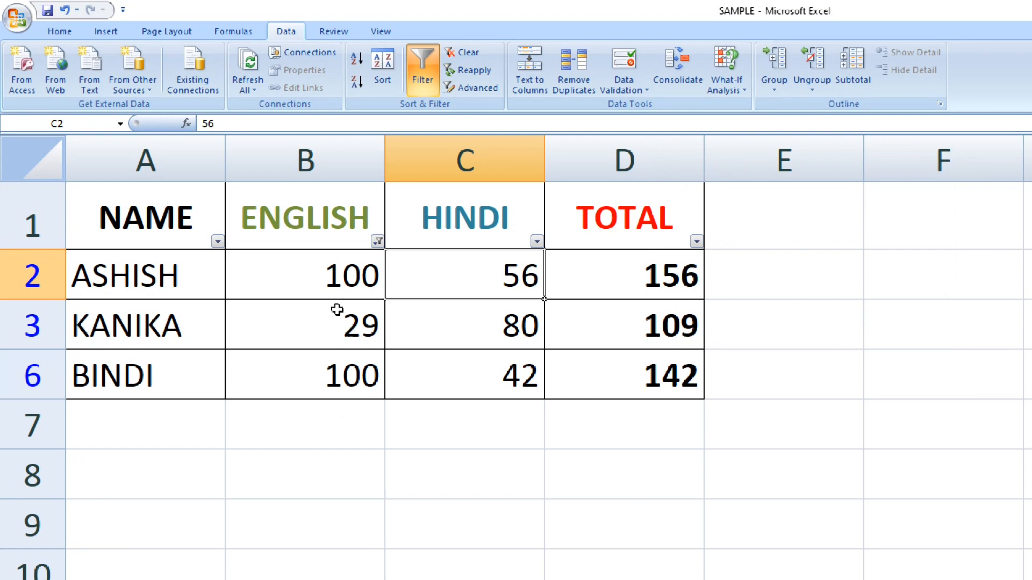
left_click_drag(191, 276, 288, 277)
left_click_drag(156, 382, 287, 382)
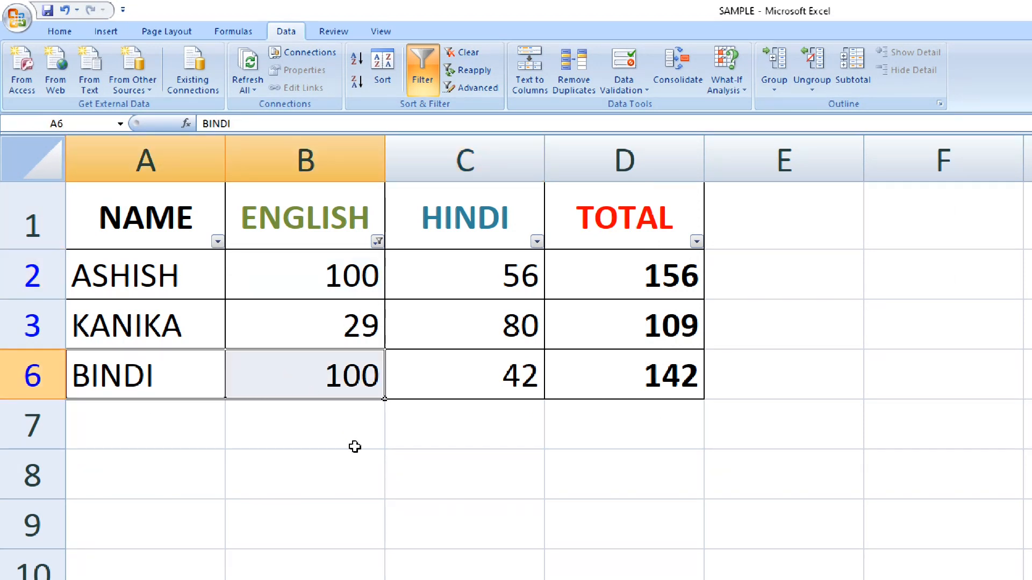
left_click_drag(166, 324, 281, 329)
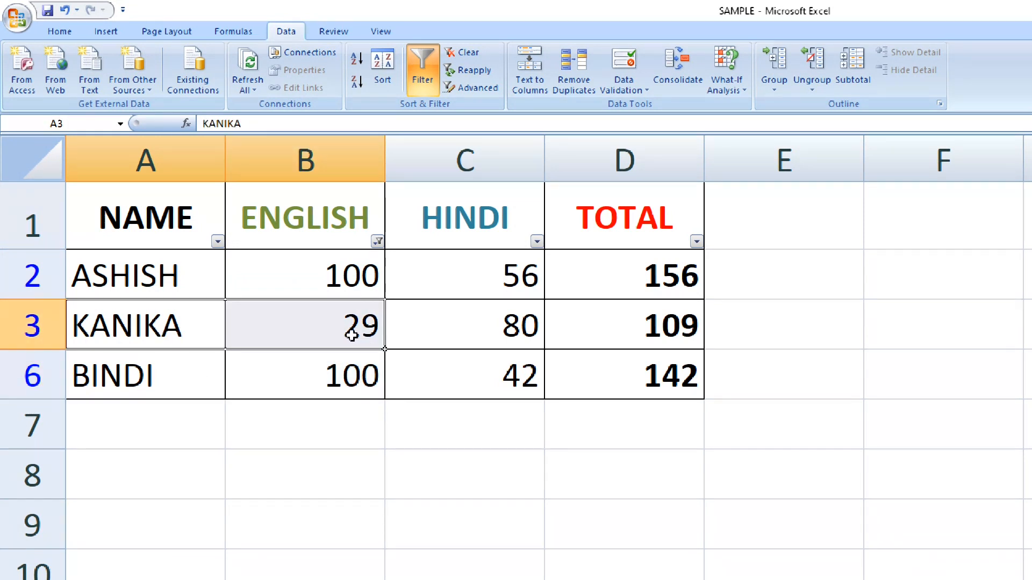
left_click(36, 280)
left_click(38, 339)
left_click(39, 369)
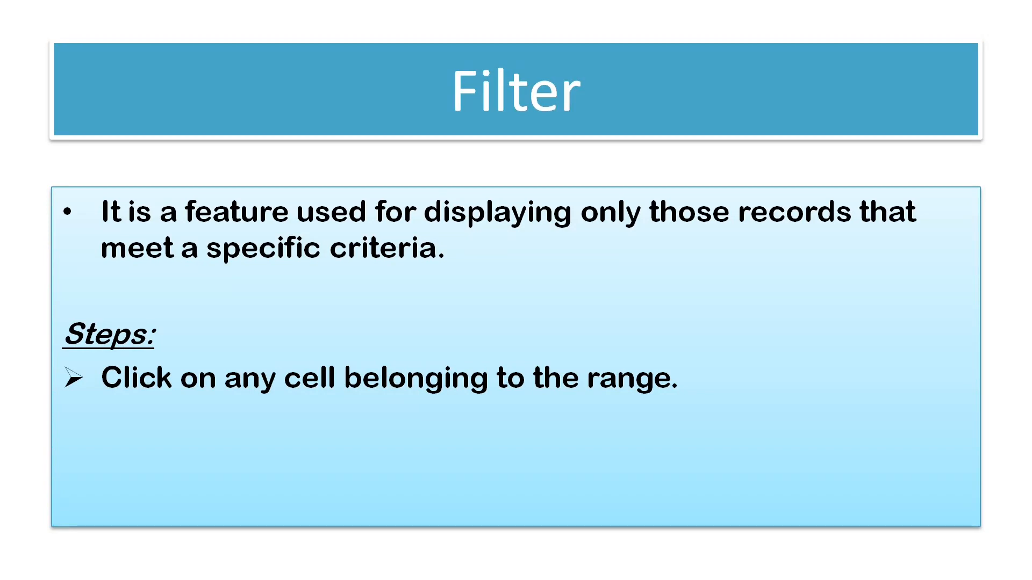
key("Right")
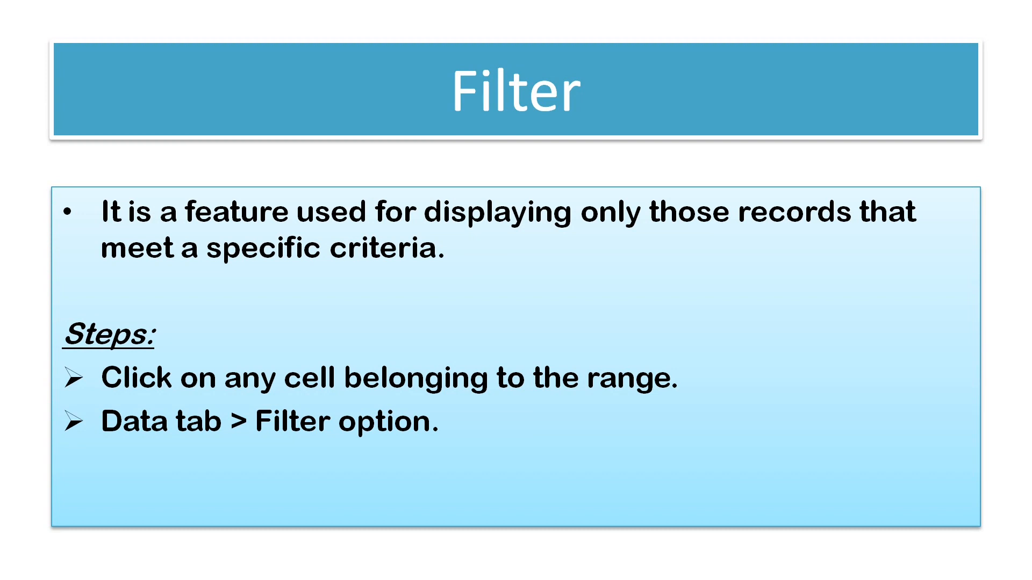
key("Right")
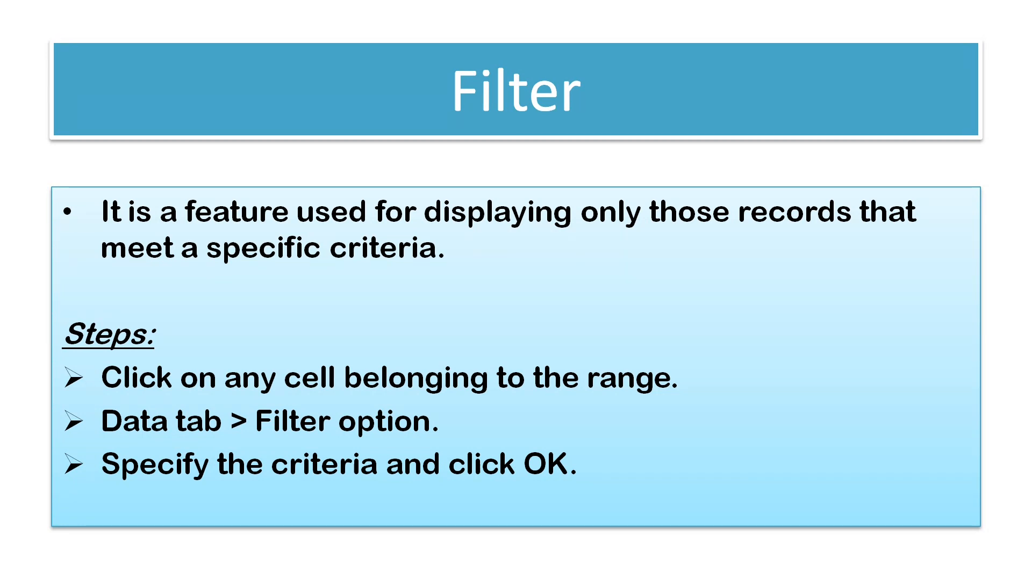
key("Right")
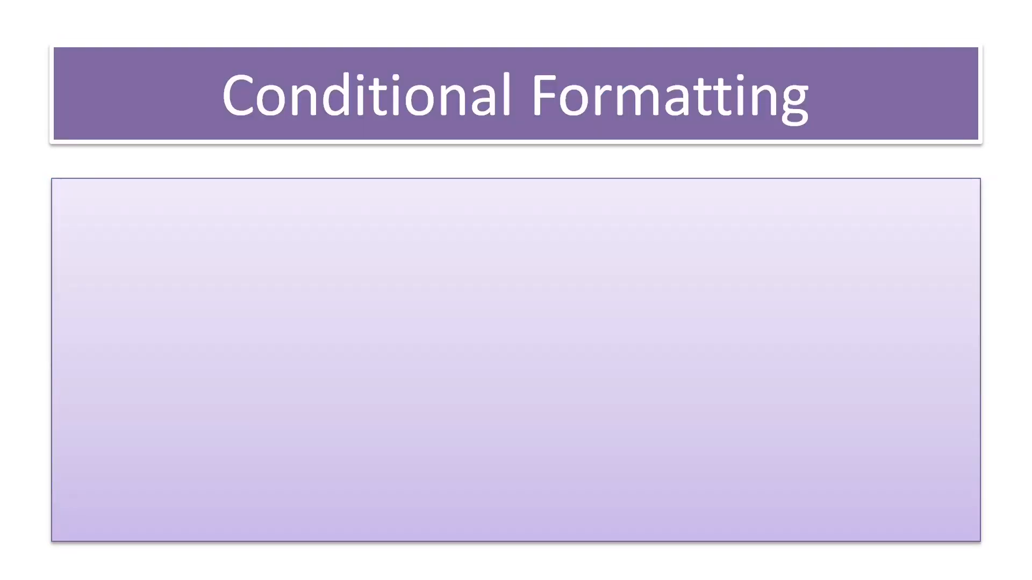